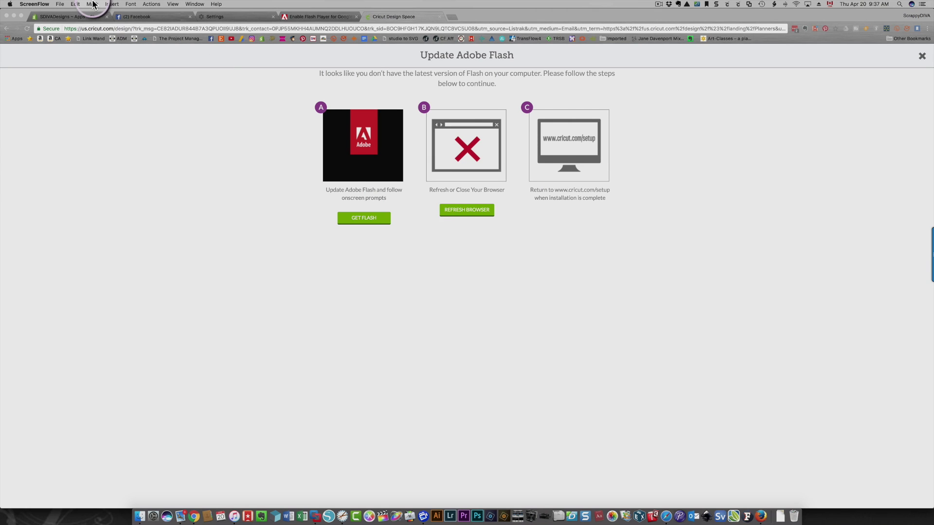
# Step: From the 'chrome flash' search results, open Adobe's 'Enable Flash Player for Google Chrome' support article
pyautogui.click(315, 16)
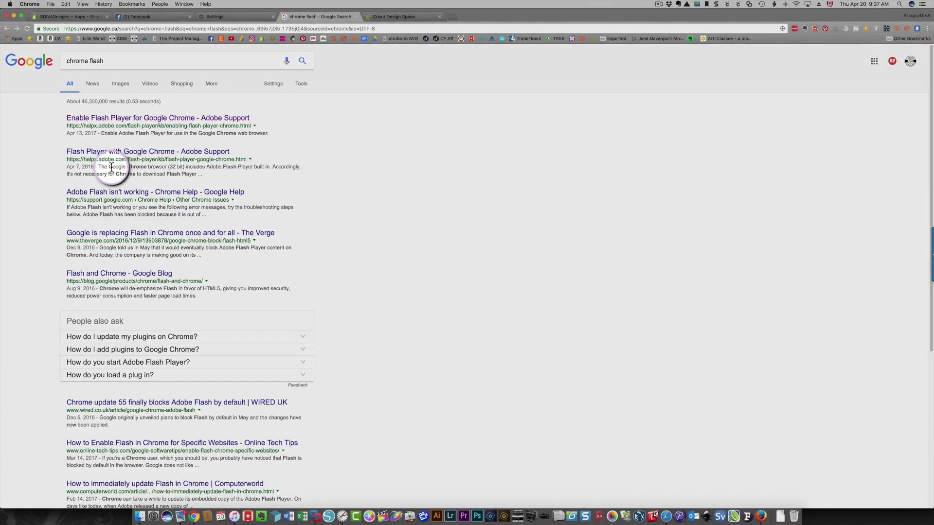
pyautogui.click(136, 119)
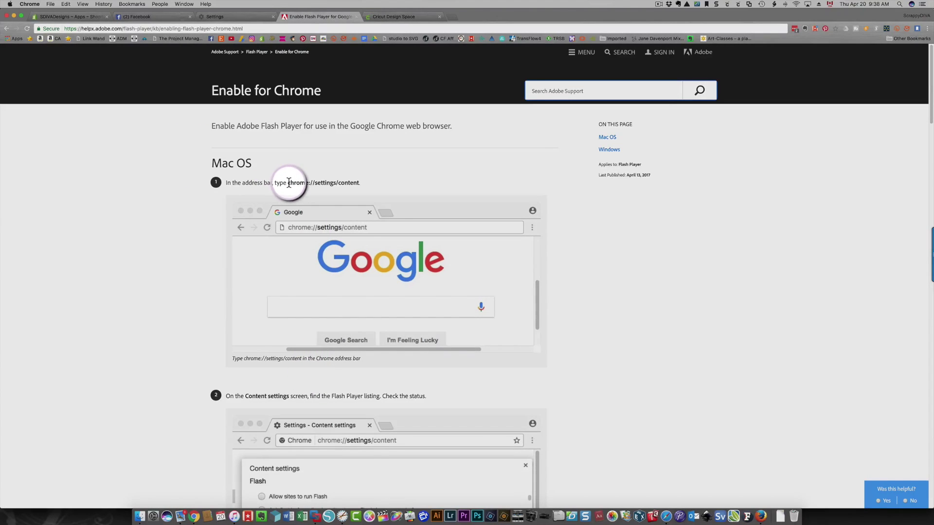
# Step: Copy the chrome://settings/content address from the article's first step
pyautogui.moveTo(288, 183); pyautogui.dragTo(358, 185)
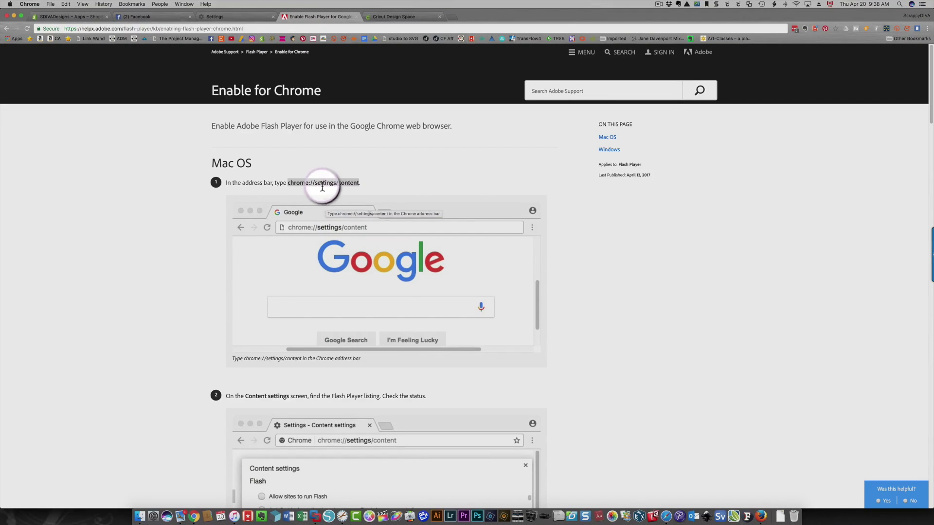
pyautogui.rightClick(322, 183)
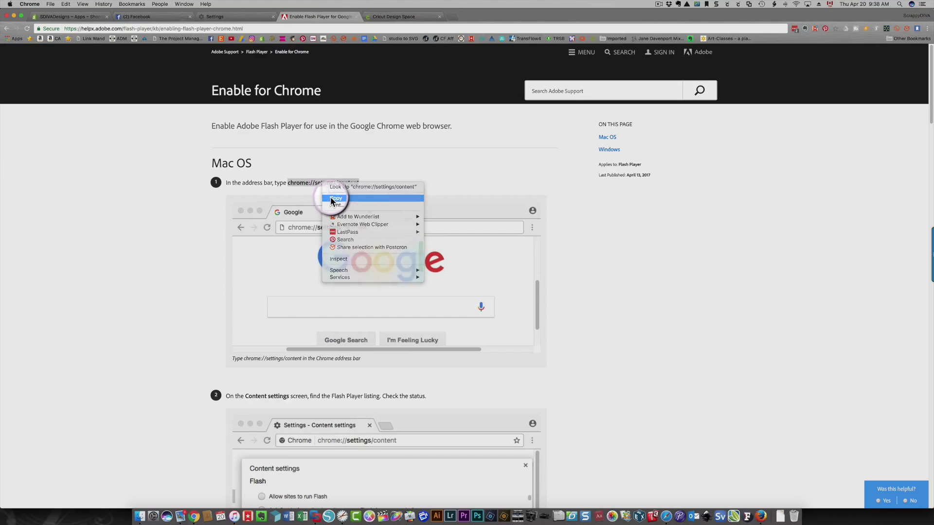
pyautogui.click(331, 197)
pyautogui.click(187, 155)
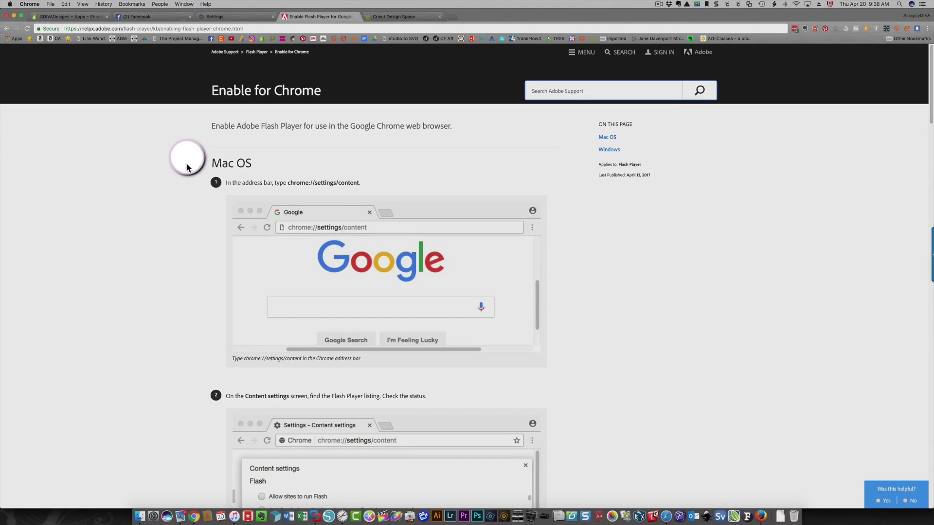
# Step: Replace the page address with chrome://settings/content and load it
pyautogui.click(177, 29)
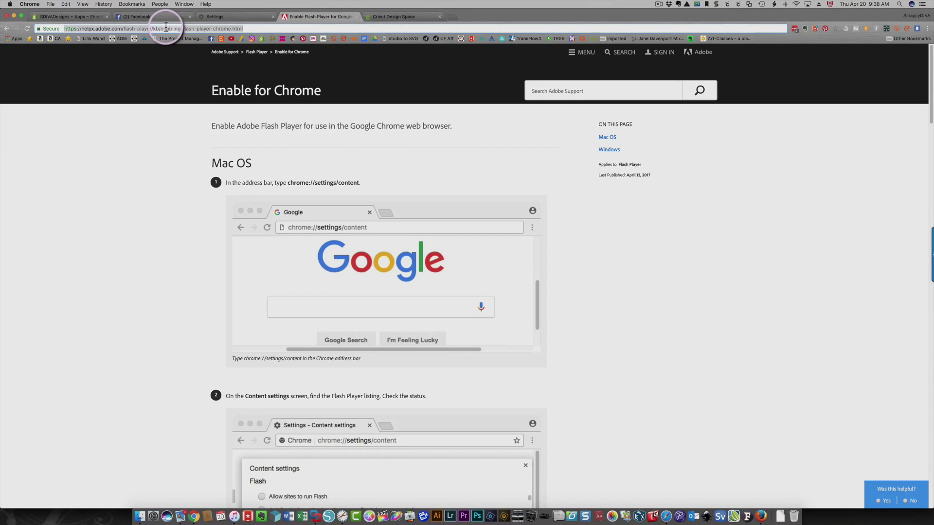
pyautogui.rightClick(166, 29)
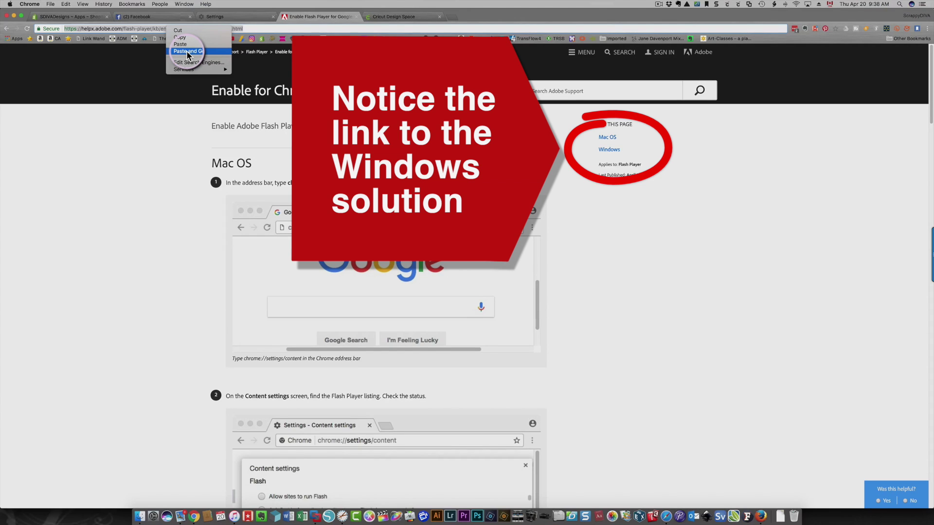
pyautogui.click(186, 50)
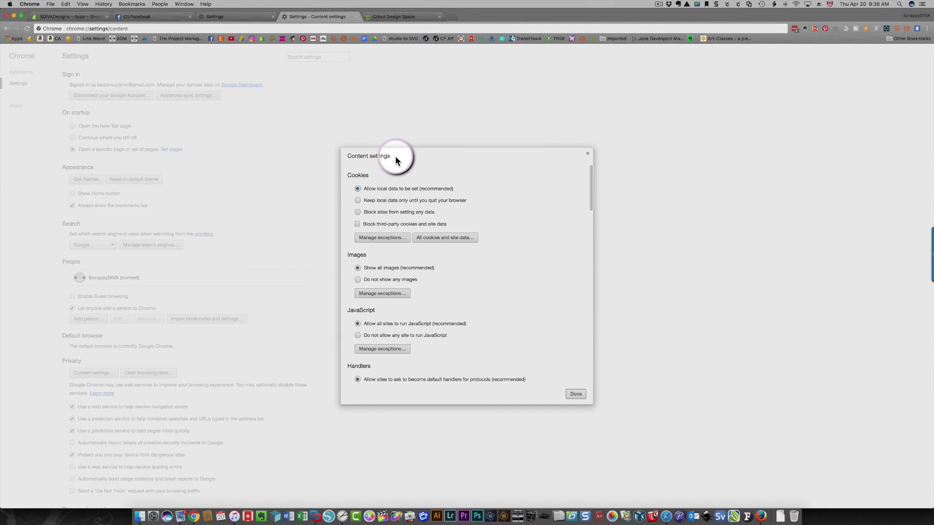
pyautogui.scroll(-3, 517, 174)
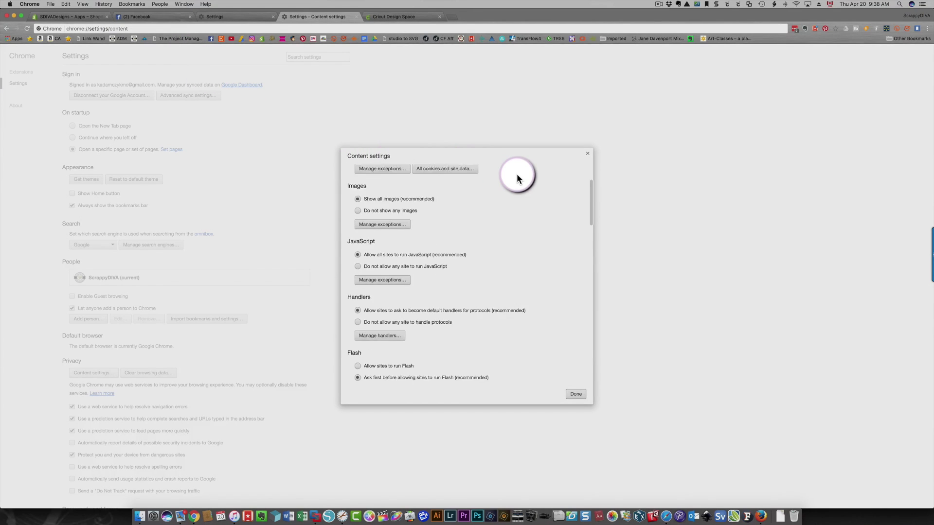
pyautogui.scroll(-3, 517, 174)
pyautogui.scroll(-3, 517, 173)
pyautogui.scroll(-3, 517, 174)
pyautogui.scroll(-3, 517, 173)
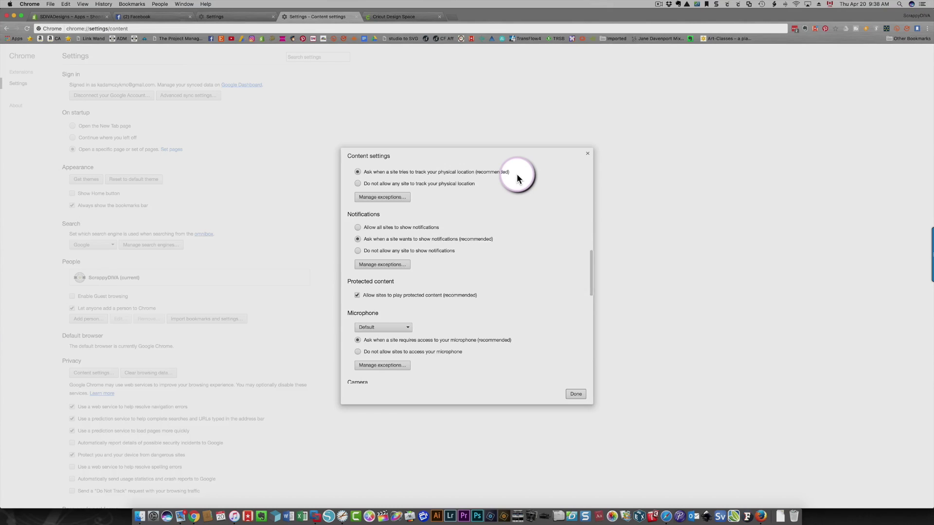
pyautogui.scroll(-3, 517, 174)
pyautogui.scroll(-3, 516, 174)
pyautogui.scroll(5, 517, 174)
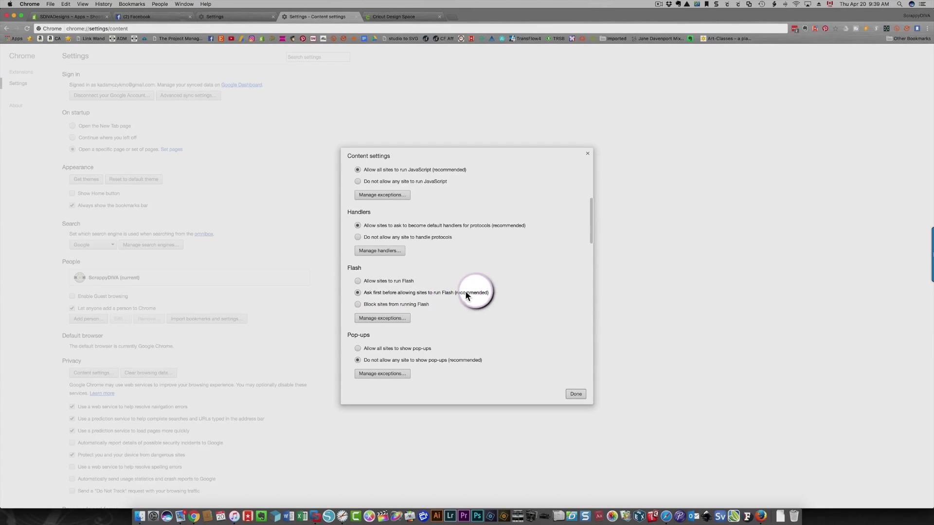
# Step: Choose 'Allow sites to run Flash' under Flash and close the dialog with Done
pyautogui.click(357, 282)
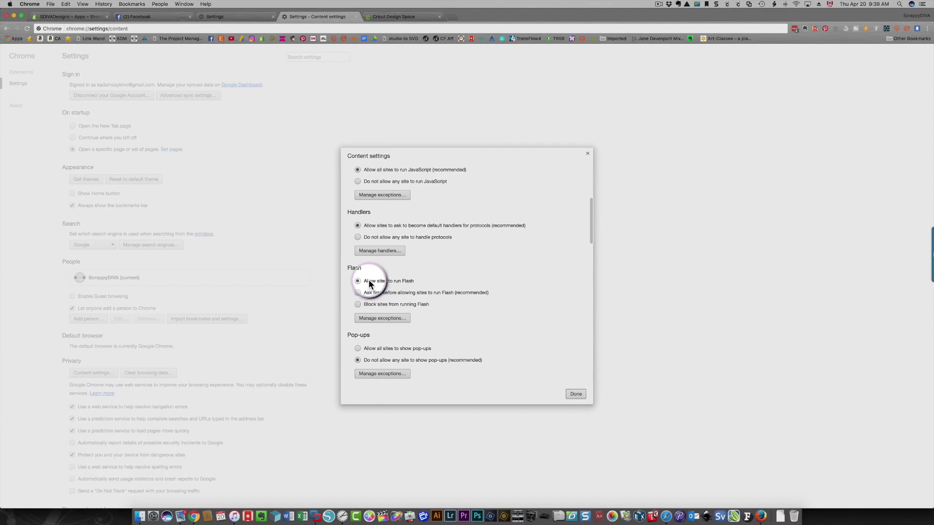
pyautogui.click(576, 394)
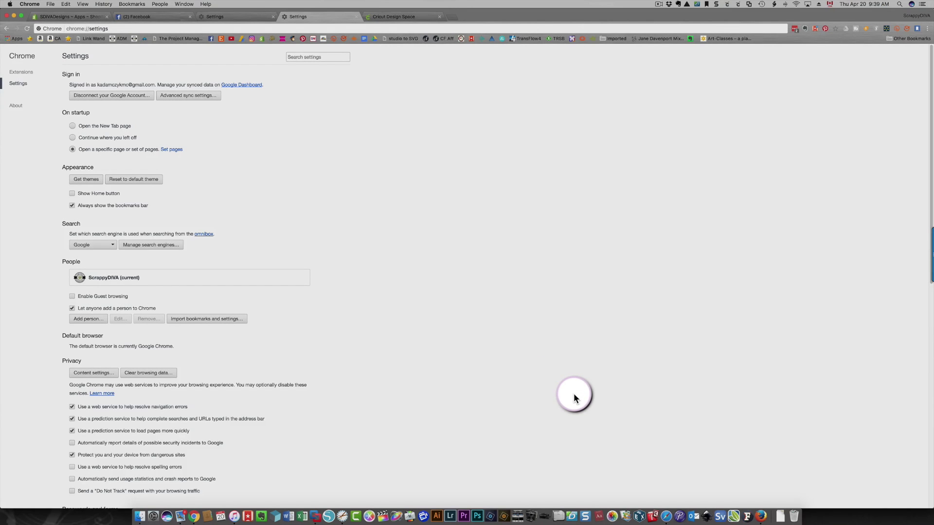
# Step: Return to the reloaded Motivational Planner Stickers canvas and deselect the Live in the Moment sticker
pyautogui.click(394, 17)
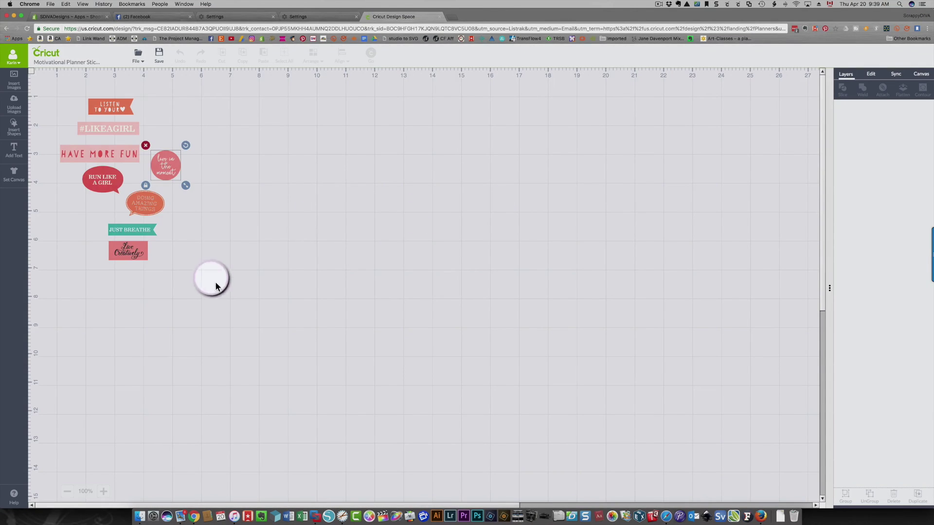
pyautogui.click(209, 263)
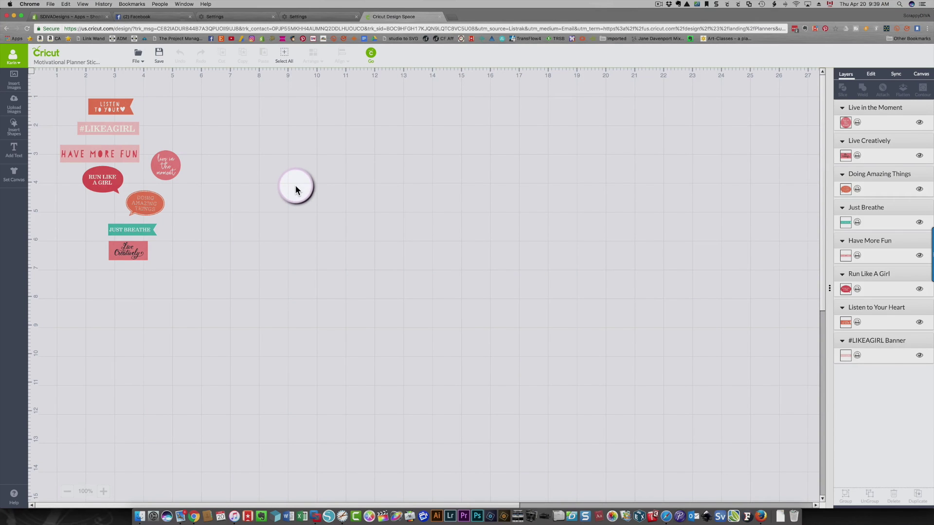